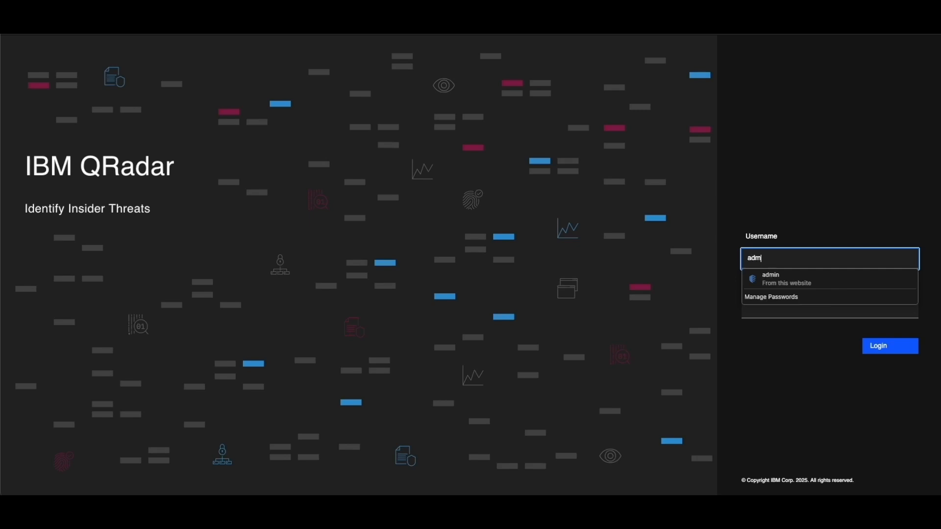
Log in with the saved administrator username and password, and open user management from the administration settings
click(812, 287)
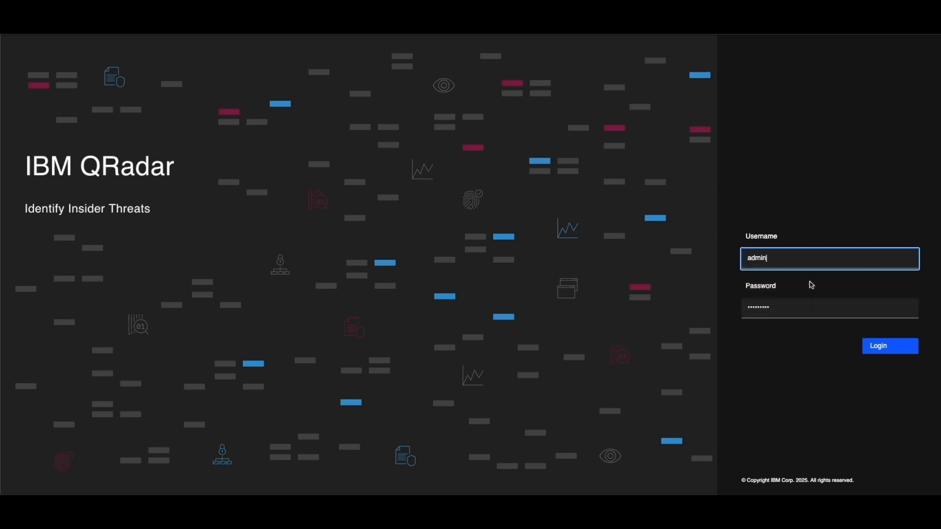
click(886, 350)
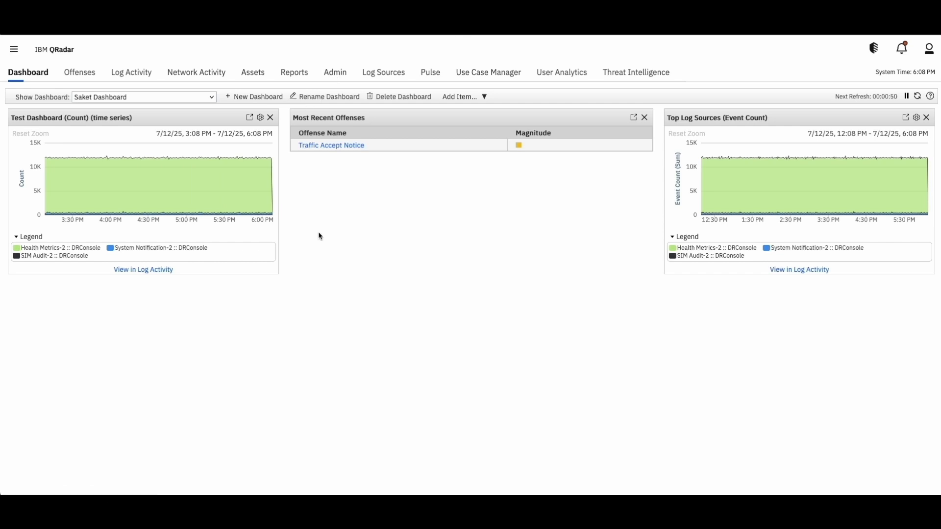
click(335, 73)
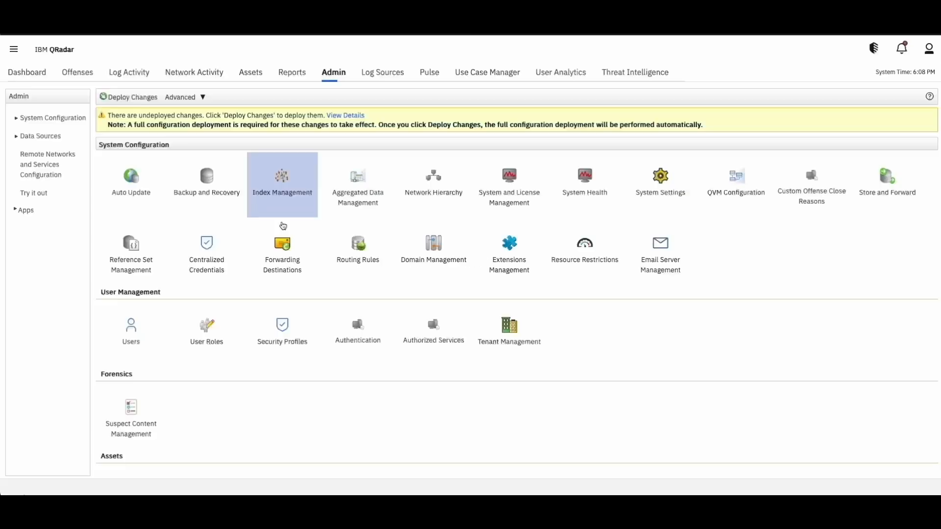
click(135, 332)
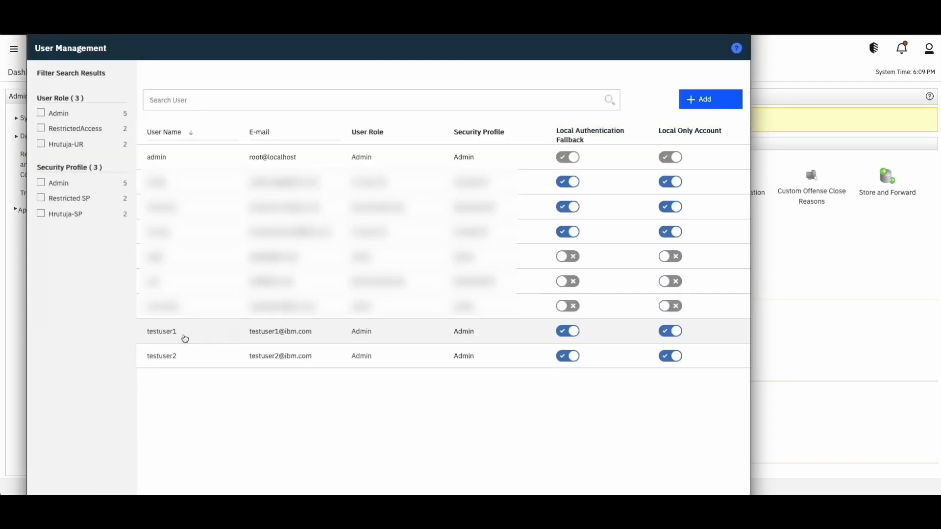
Start deleting testuser1 and examine the breakdown of its dependents by type
click(185, 337)
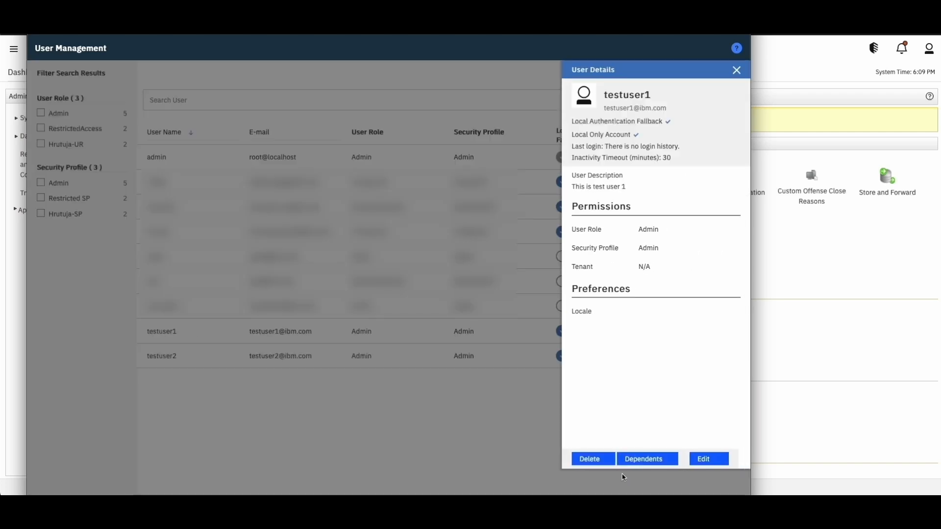
click(597, 464)
click(365, 325)
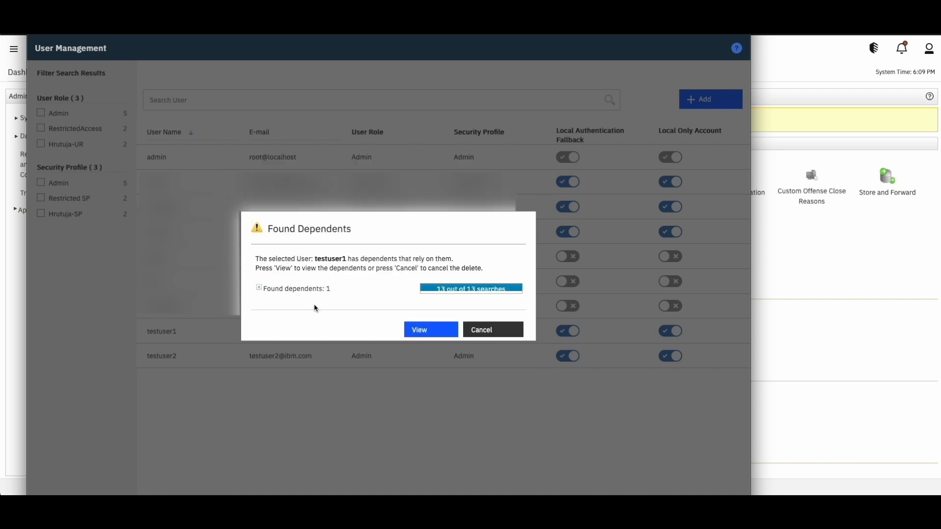
click(259, 288)
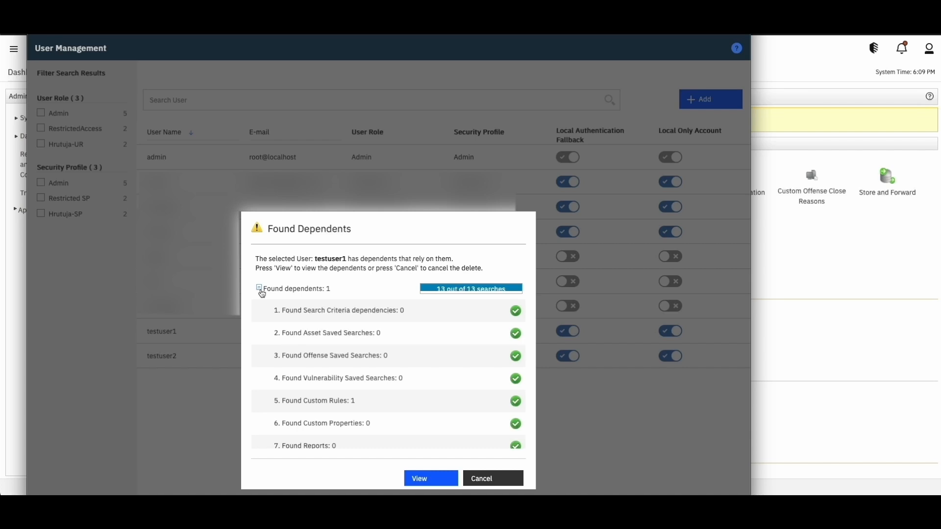
scroll(262, 293, down, 1)
drag(356, 353, 281, 352)
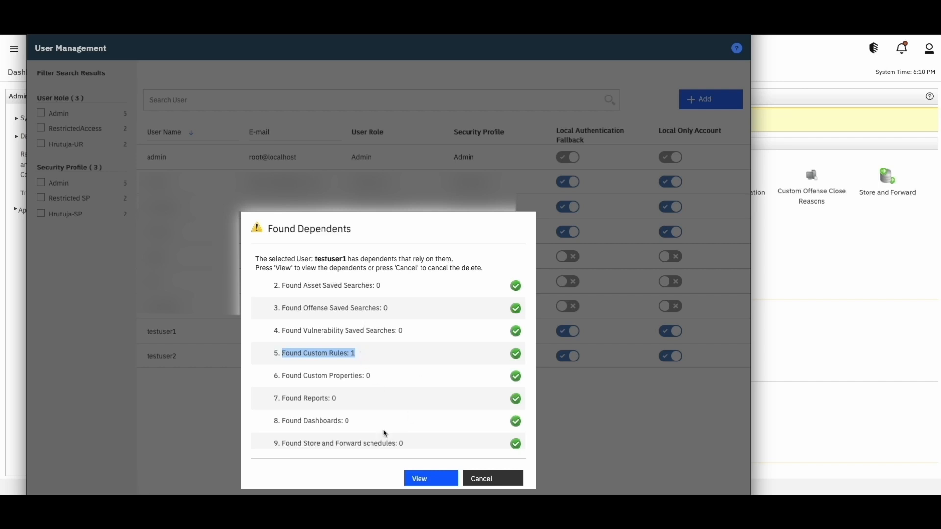
View testuser1's dependent custom rules and check the listed rule's name and owner
click(421, 478)
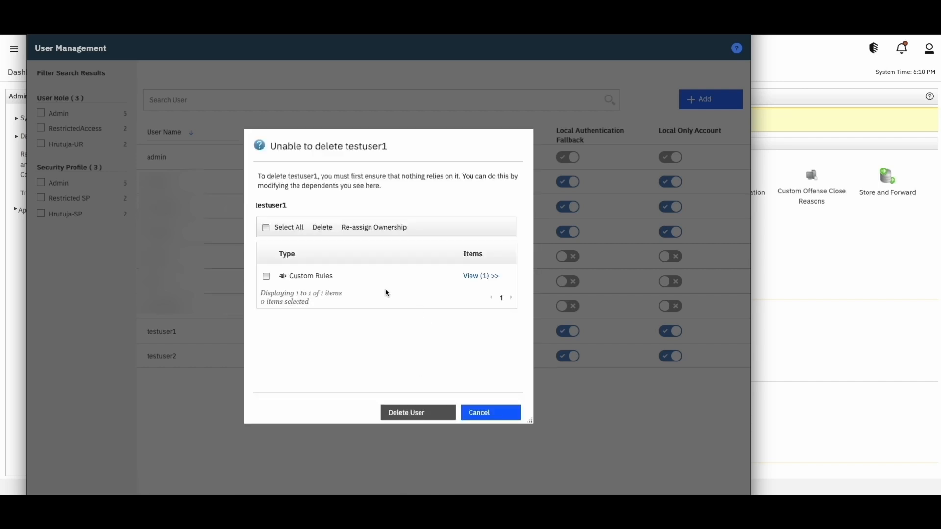
drag(340, 279, 295, 276)
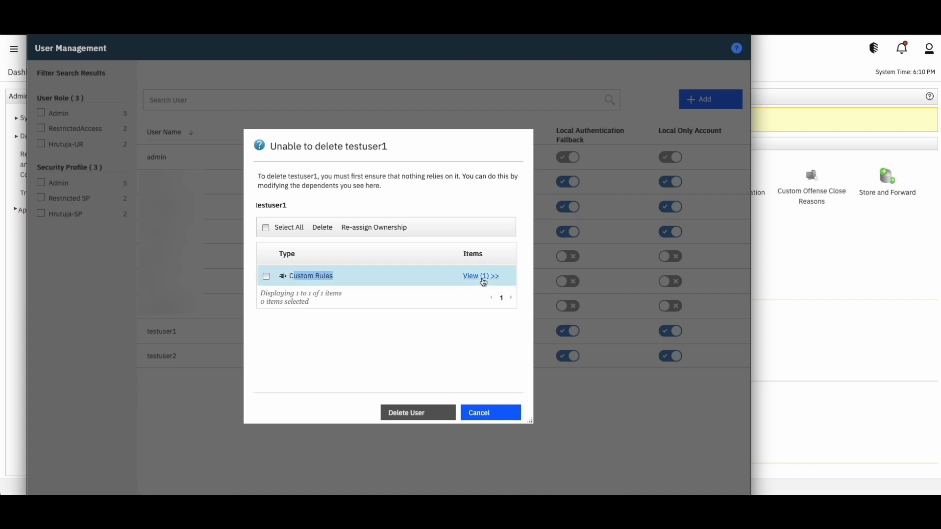
click(483, 278)
drag(316, 291, 282, 296)
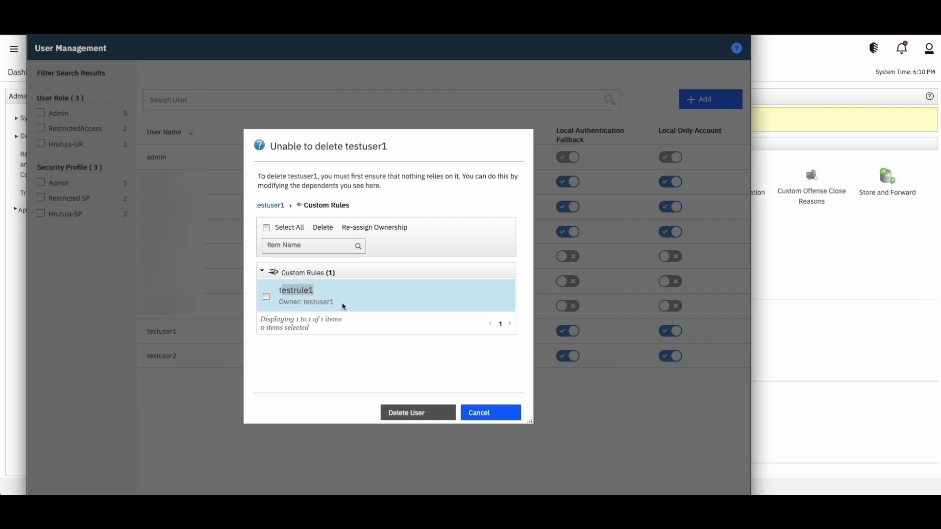
drag(343, 306, 301, 302)
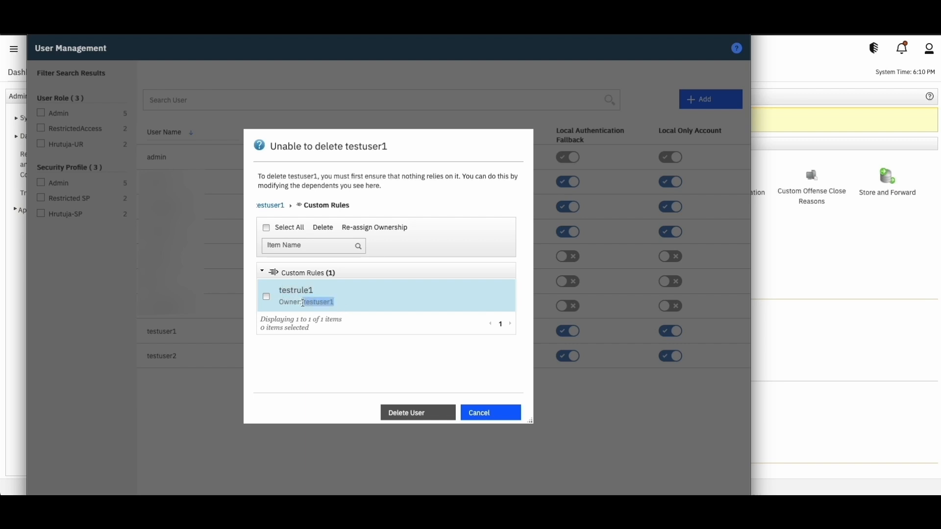
click(368, 321)
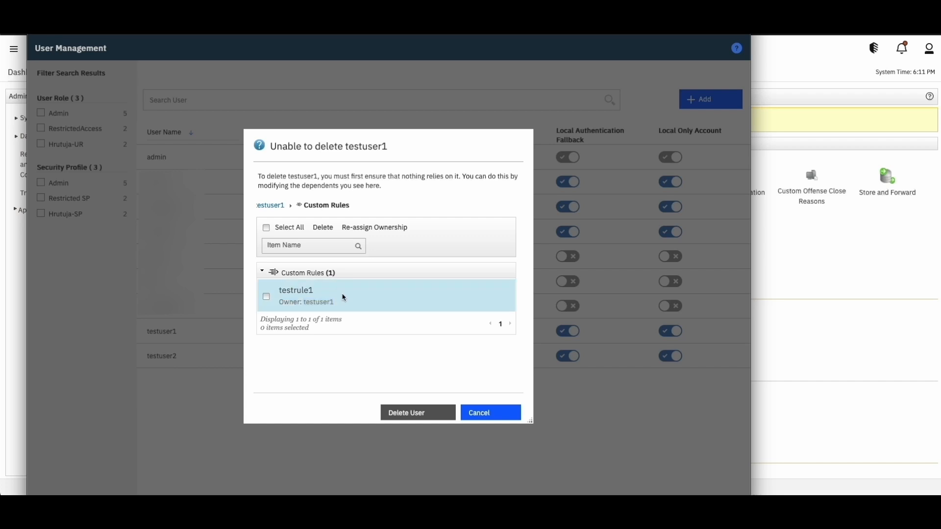
Re-assign ownership of the custom rule testrule1 to testuser2 and close the dependents dialog without deleting testuser1
click(266, 296)
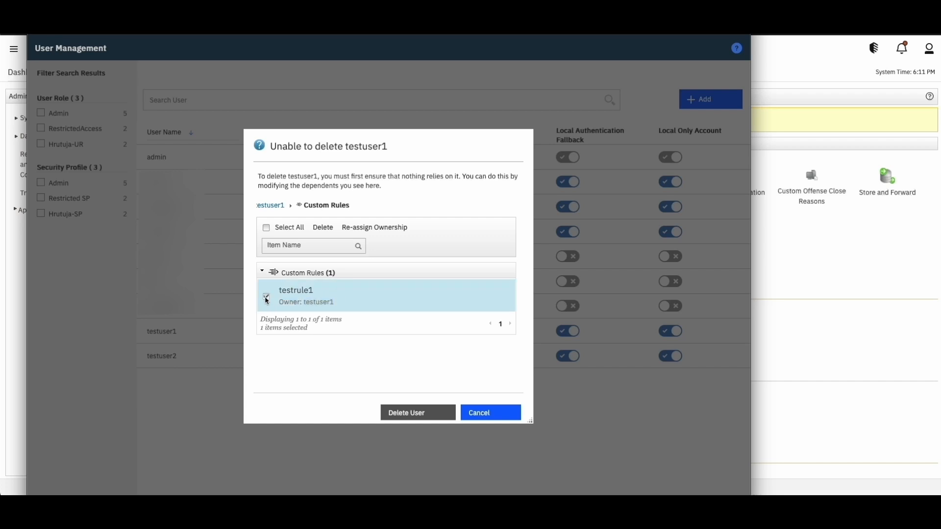
click(393, 230)
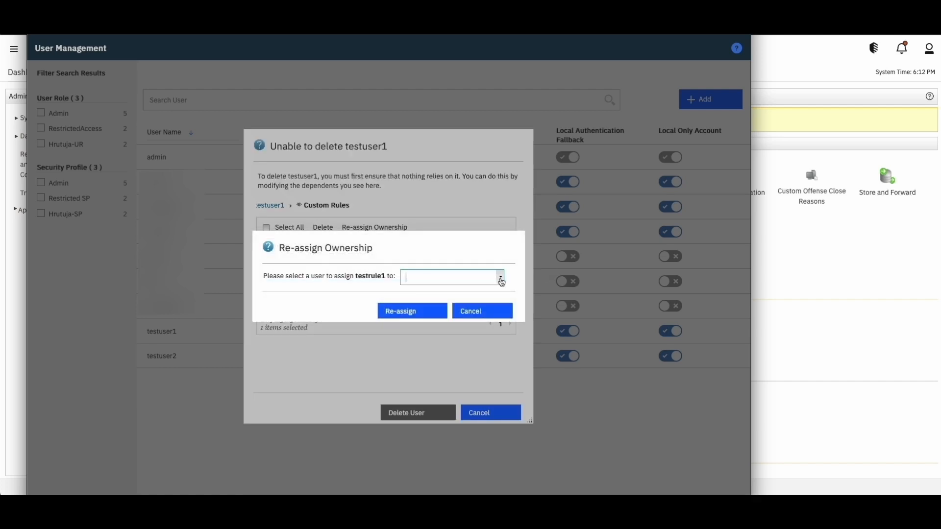
click(501, 278)
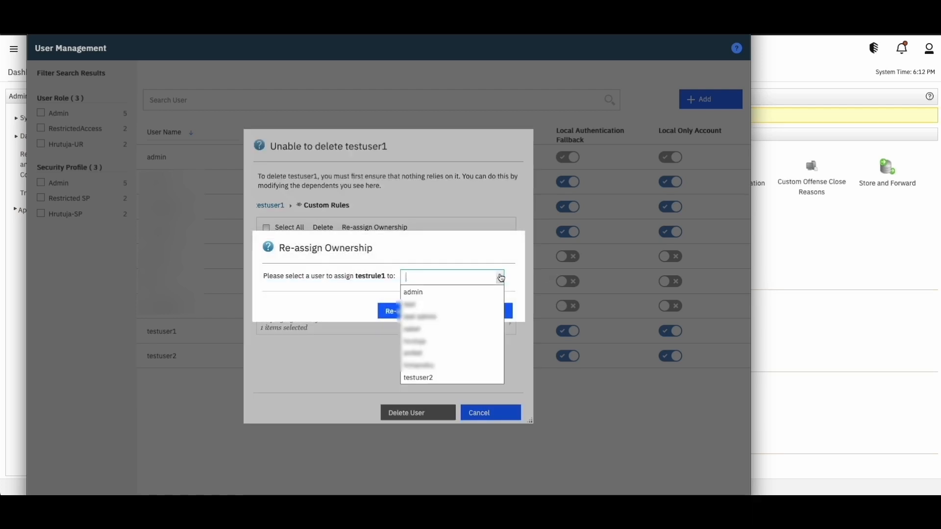
click(423, 380)
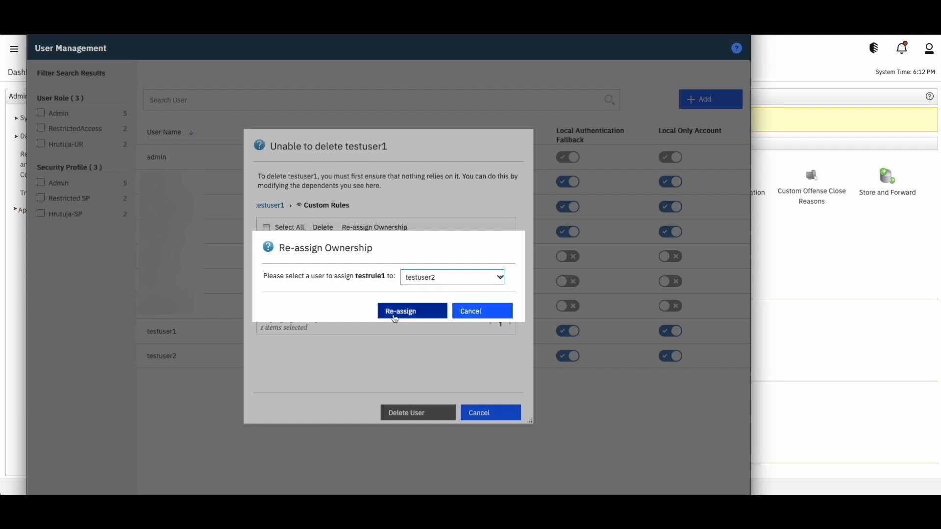
click(395, 312)
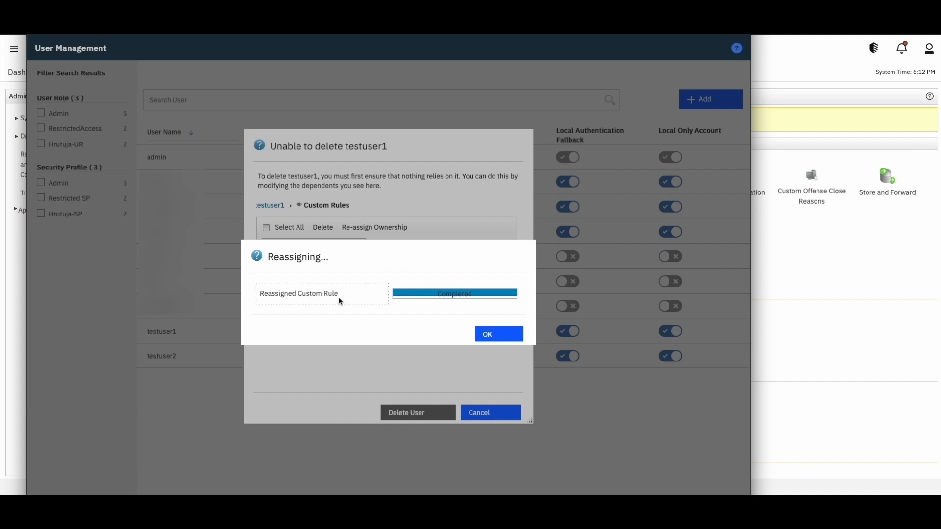
drag(340, 300, 259, 295)
click(499, 339)
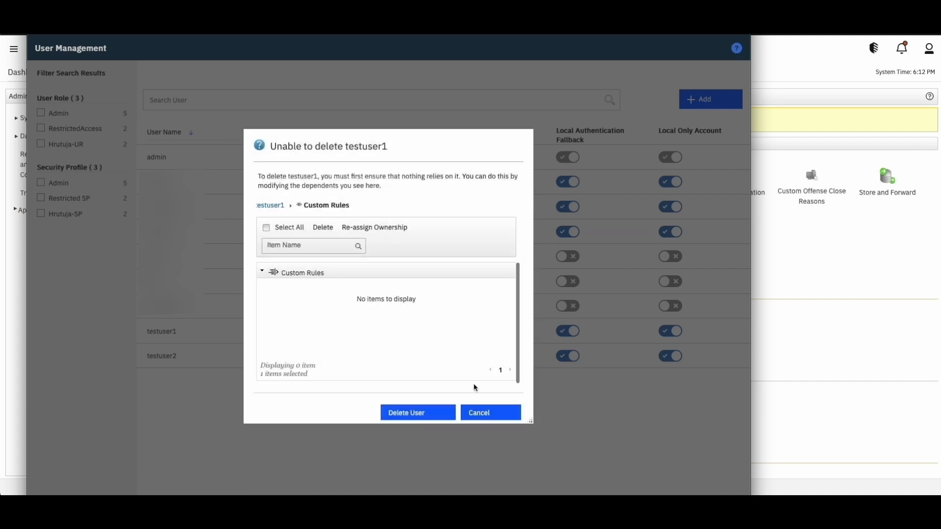
click(479, 414)
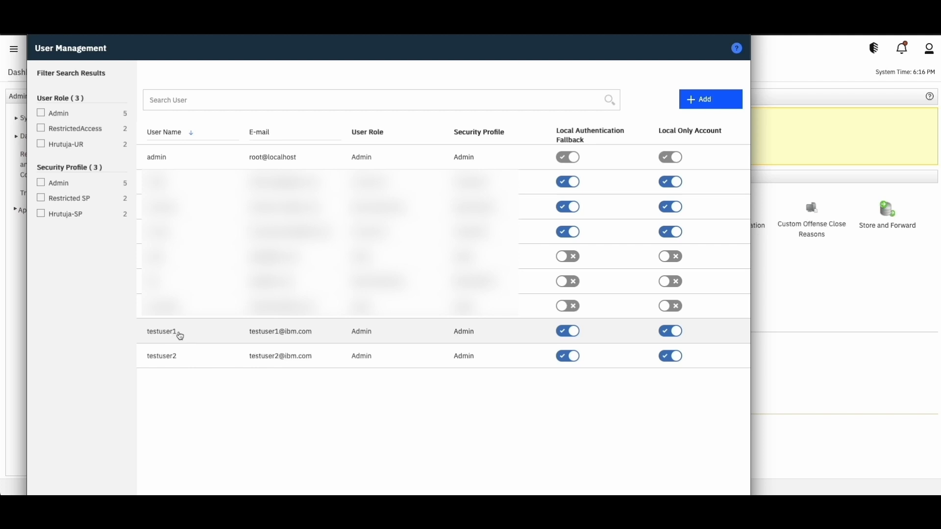
Run a dependents check on testuser1 to see whether anything still relies on the account
click(178, 334)
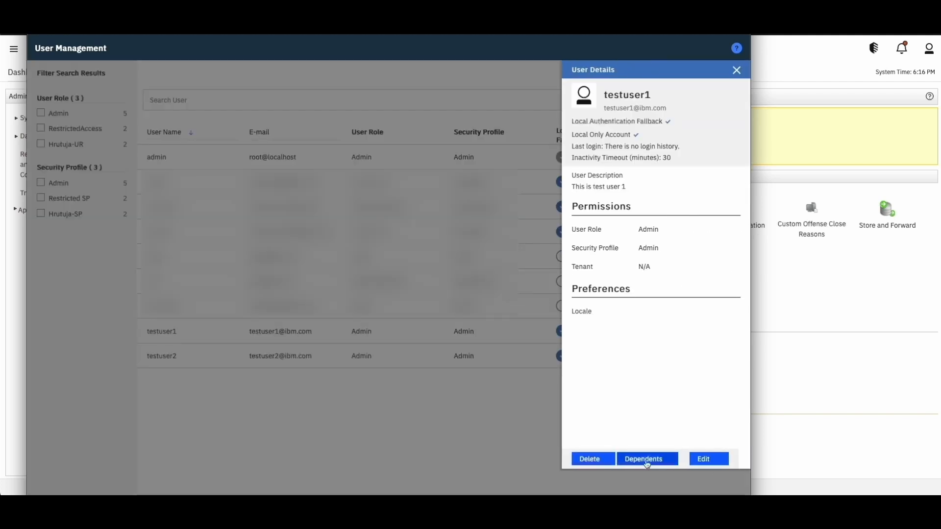
click(656, 460)
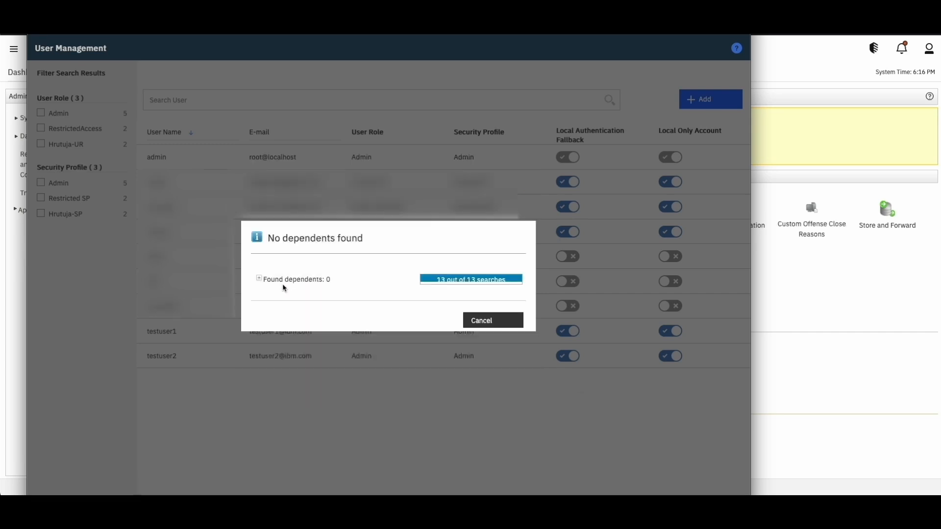
drag(332, 284, 264, 280)
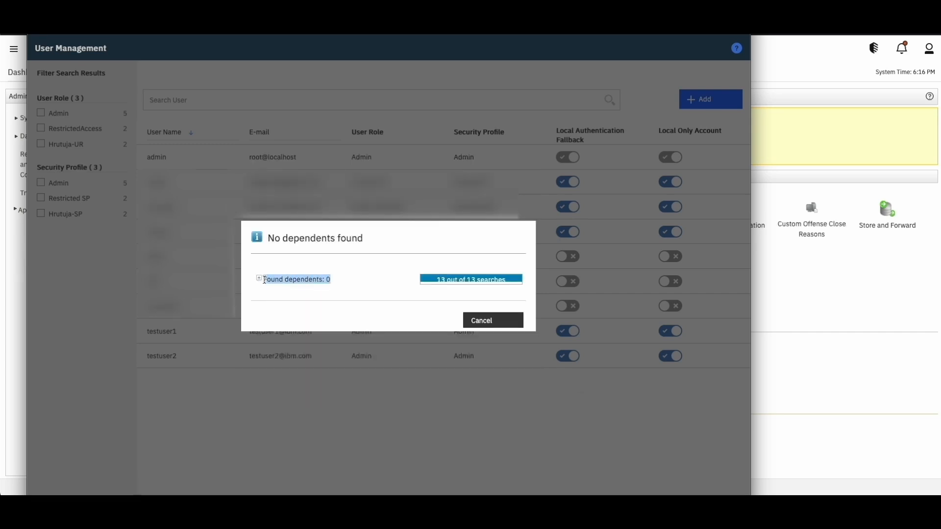
drag(338, 282, 280, 279)
click(345, 283)
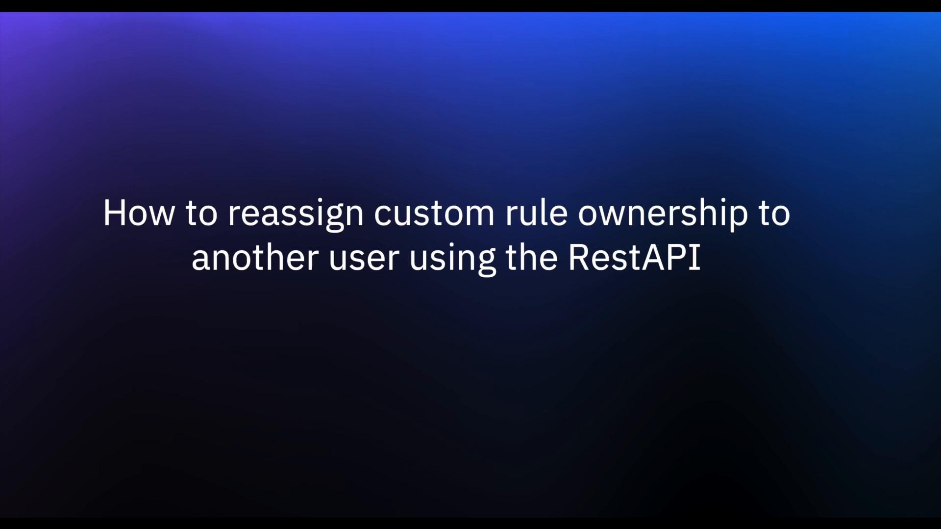
Check the signed-in account name in the user preferences, and open user management from the administration settings
drag(821, 72, 794, 75)
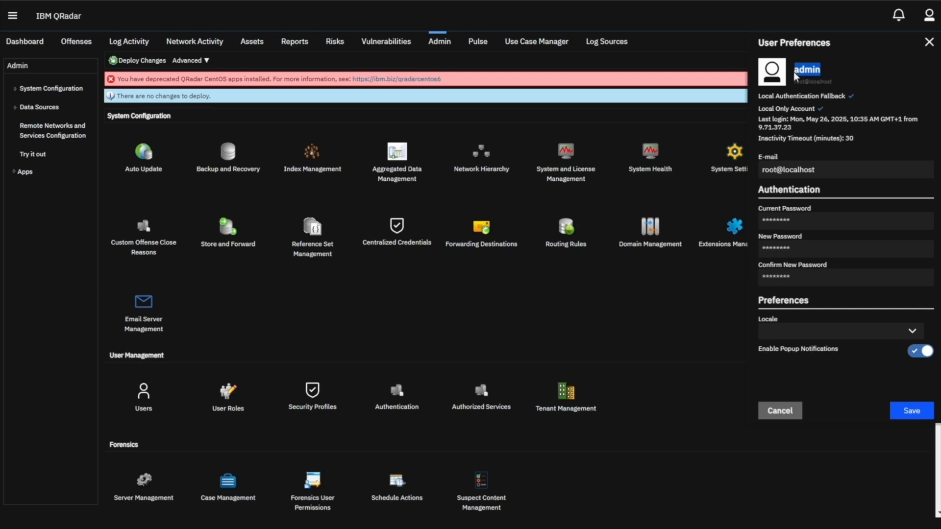
click(444, 43)
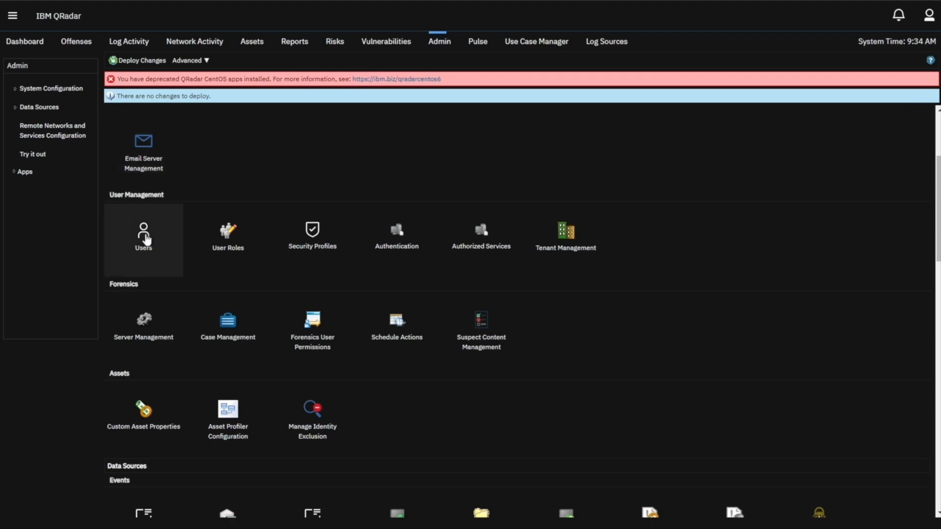
click(152, 249)
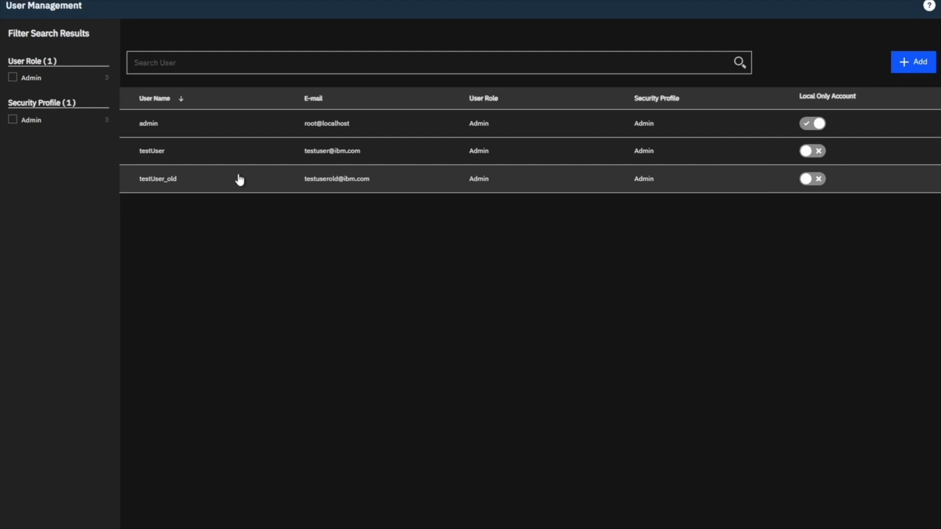
Start deleting testUser_old and examine the breakdown of its dependents by type
click(239, 179)
click(766, 402)
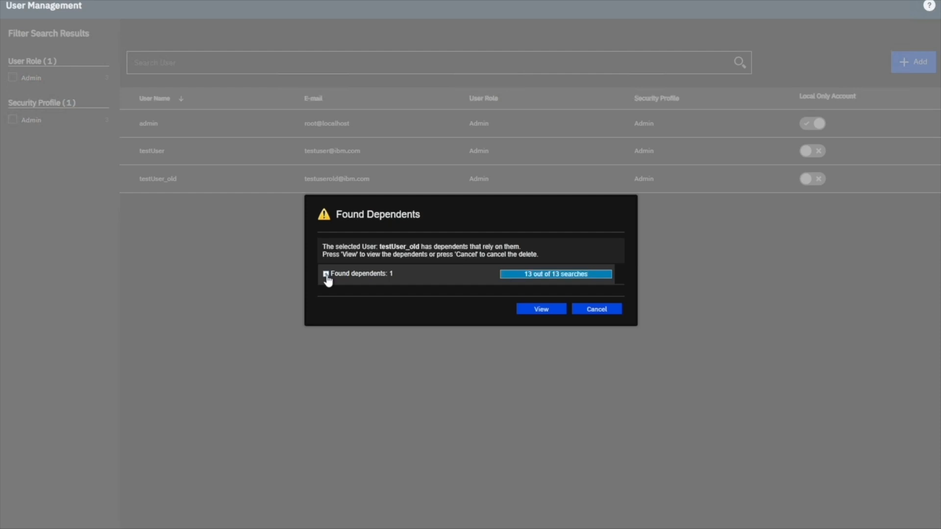
click(327, 274)
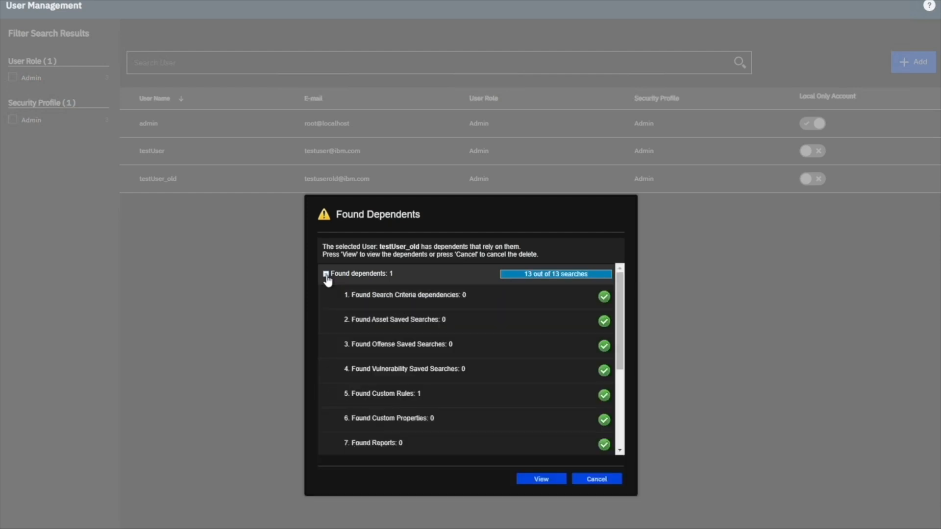
drag(422, 393, 348, 395)
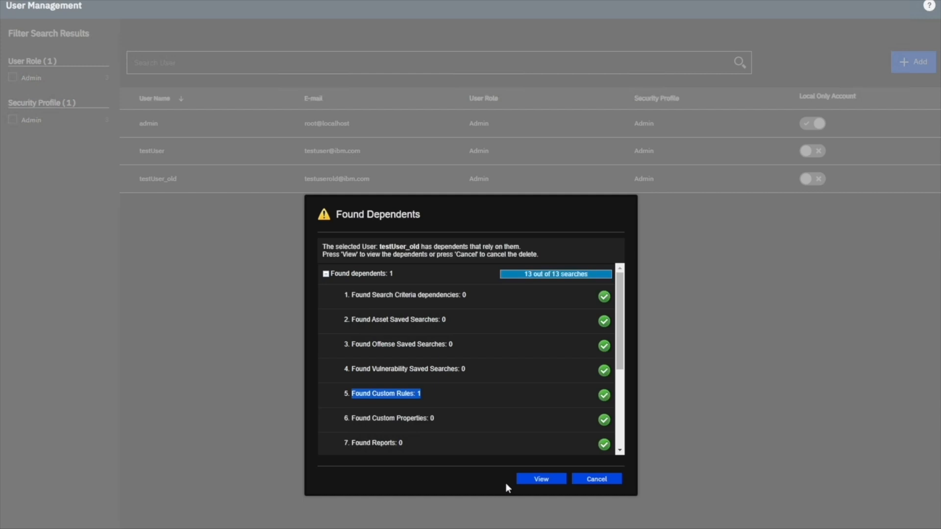
Check the name and owner of testUser_old's dependent custom rule, and cancel the user deletion
click(557, 480)
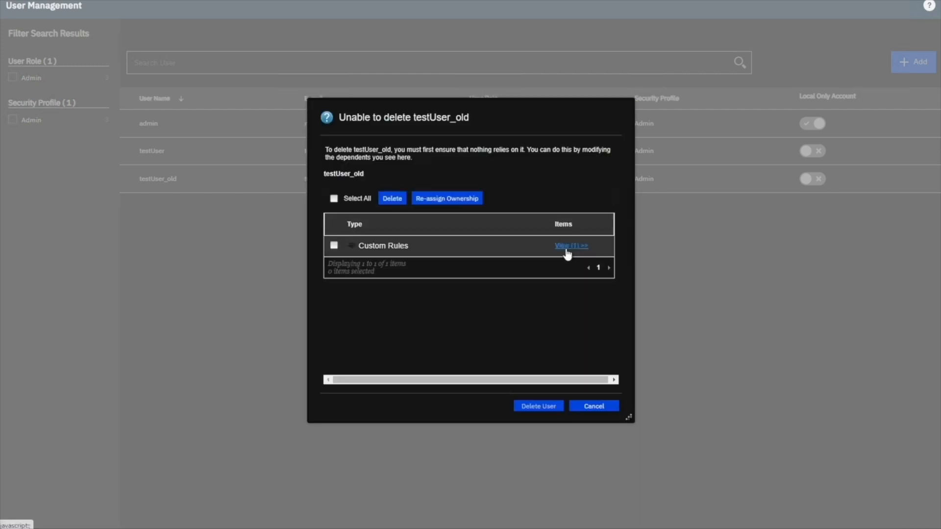
click(567, 246)
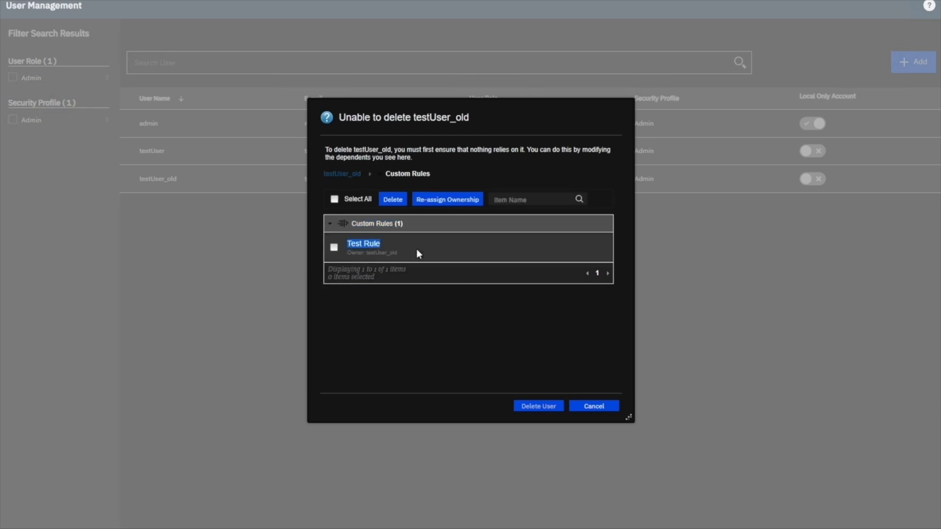
drag(366, 253, 398, 254)
click(418, 246)
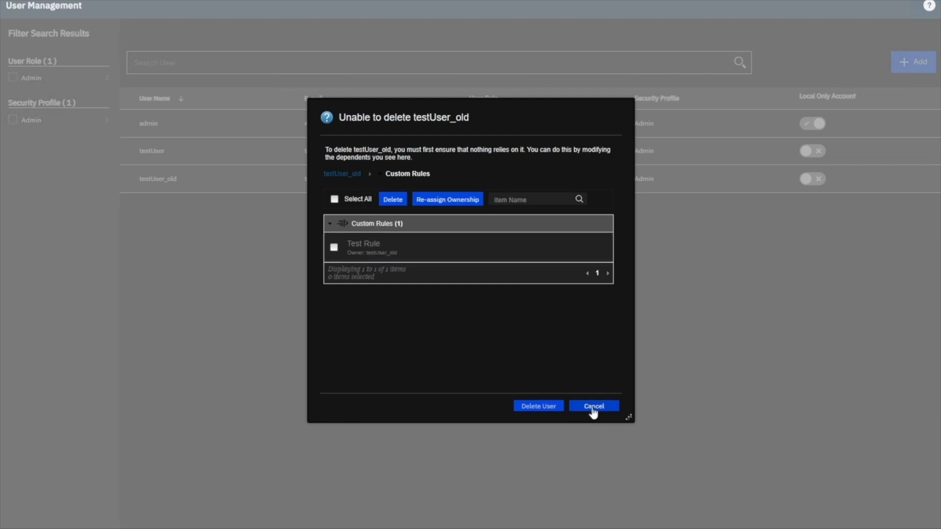
click(594, 407)
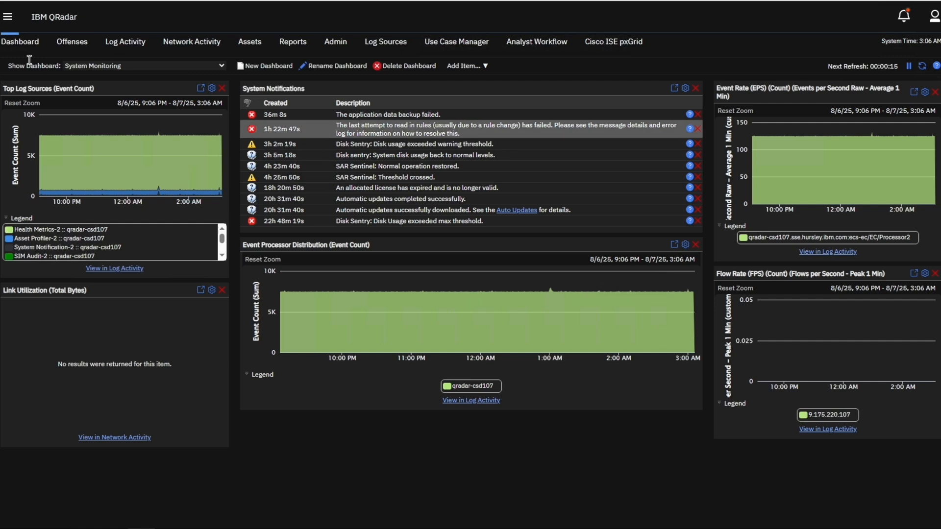
Open the interactive API documentation for developers and go to the analytics rules endpoint
click(8, 18)
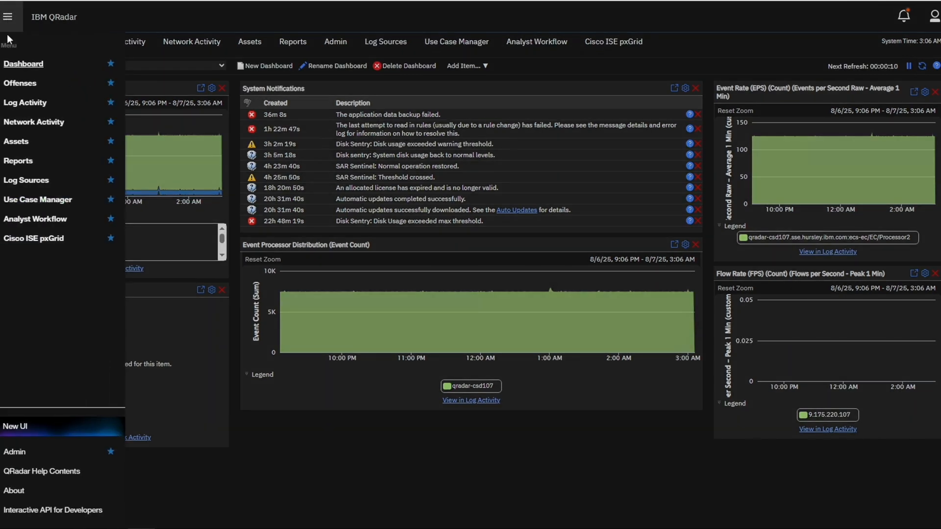
click(98, 511)
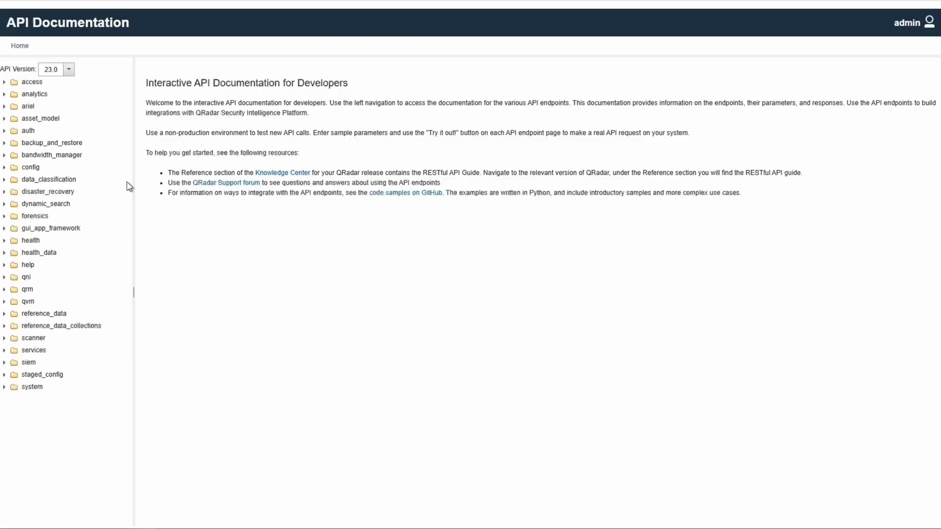
click(5, 94)
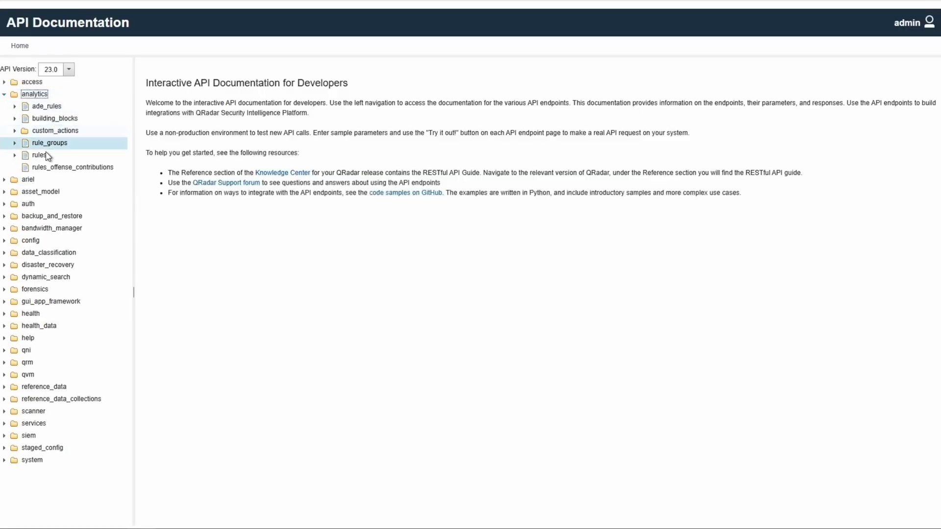
click(41, 156)
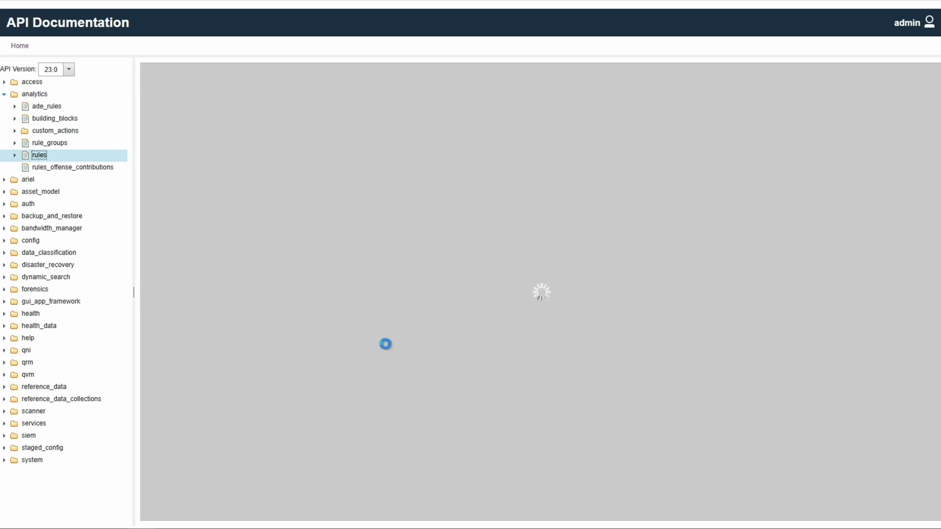
Query the rules list with the filter name = 'Test Rule' and locate the rule's id in the response
scroll(386, 345, down, 5)
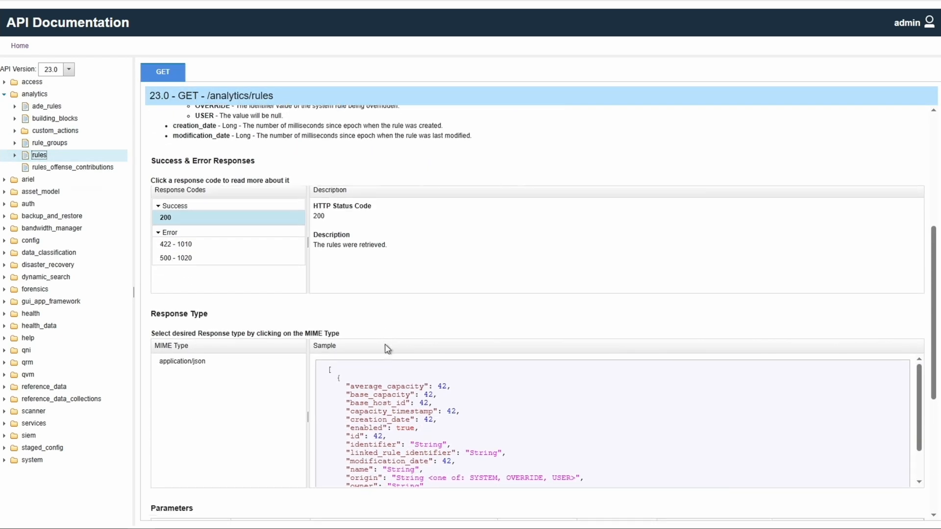
scroll(387, 347, down, 3)
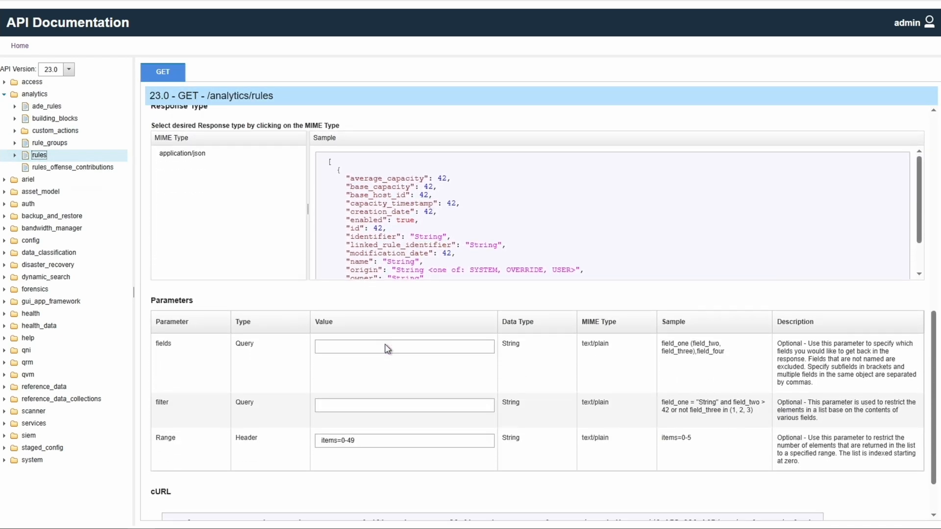
click(345, 407)
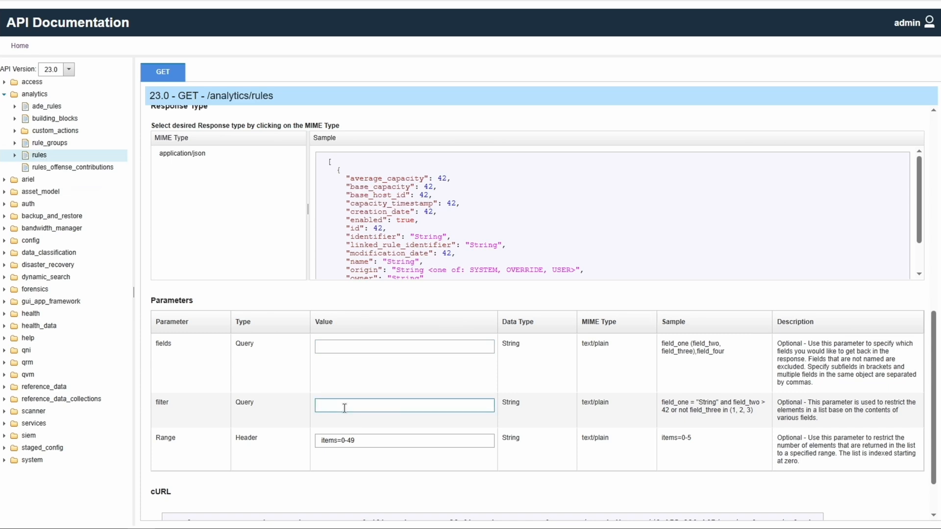
text(name = 'Test Rule)
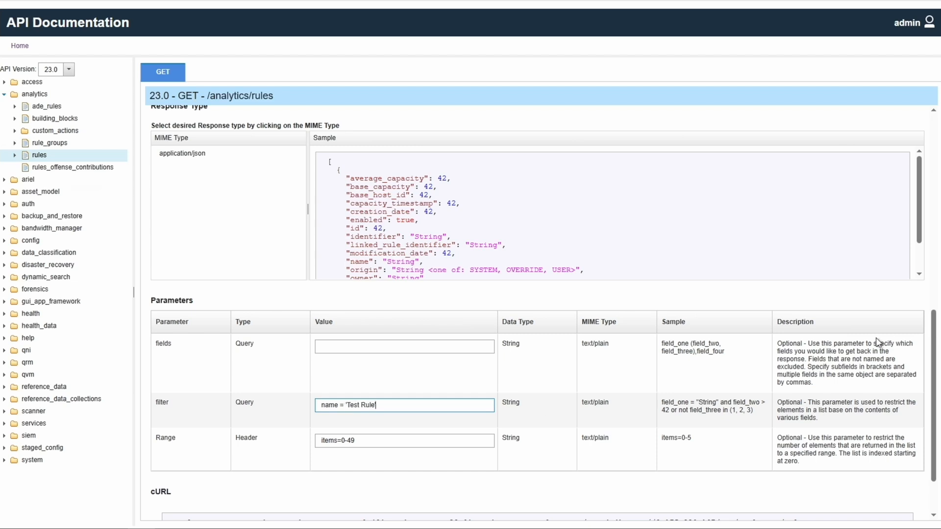
scroll(879, 342, down, 2)
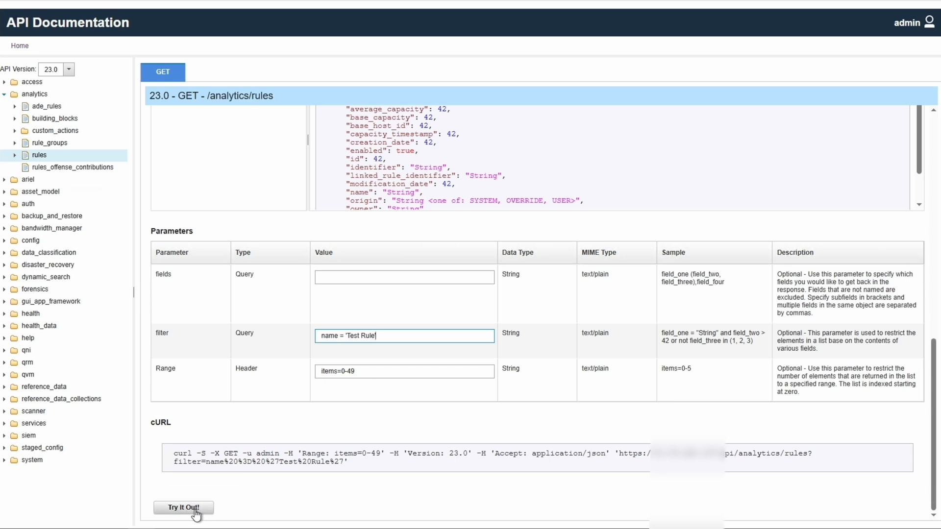
click(196, 509)
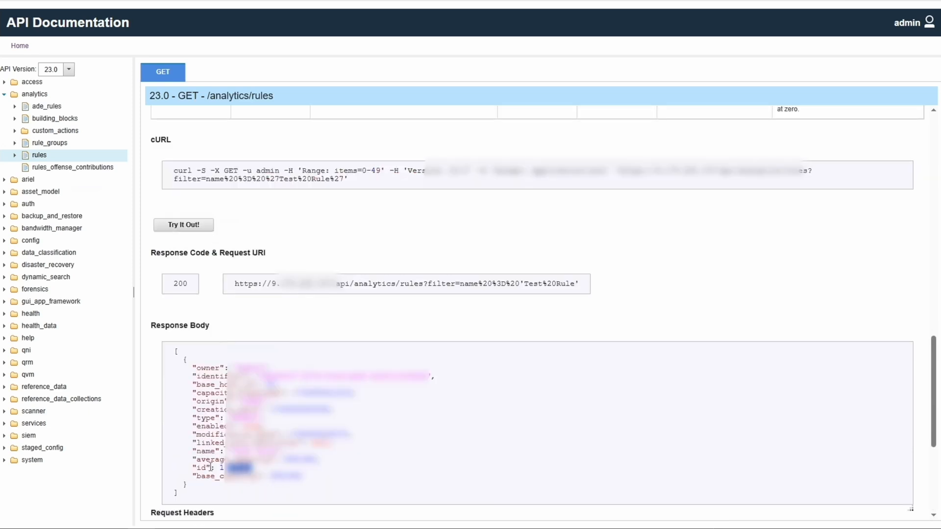
drag(211, 467, 193, 466)
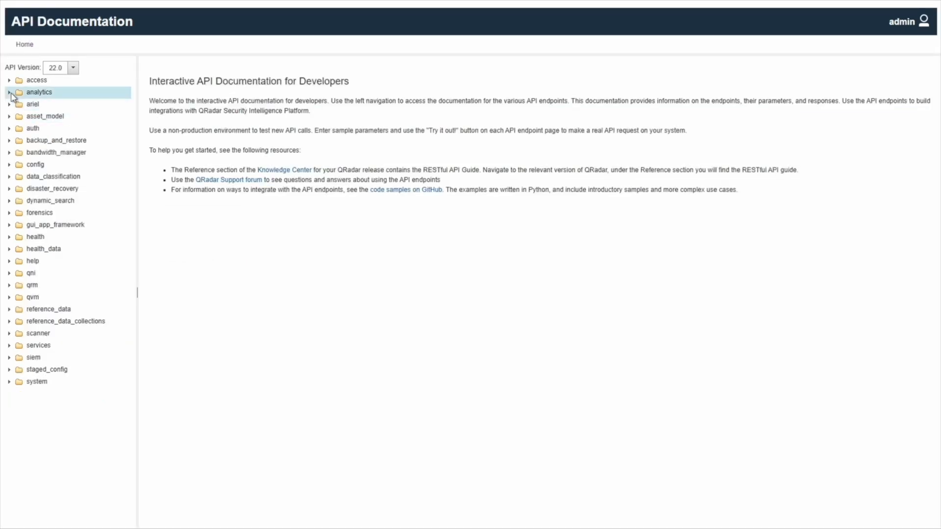
Open the analytics/rules/{id} endpoint in the version 22.0 API documentation
click(10, 93)
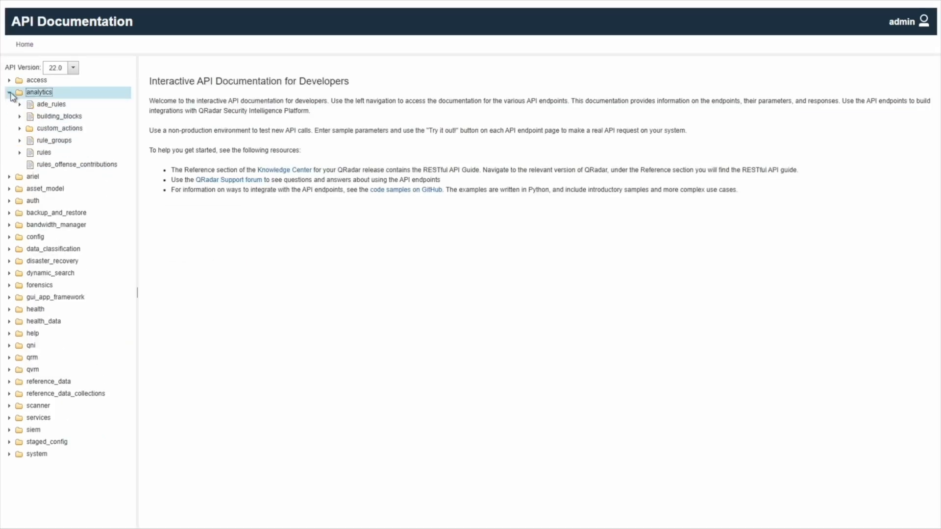
click(27, 153)
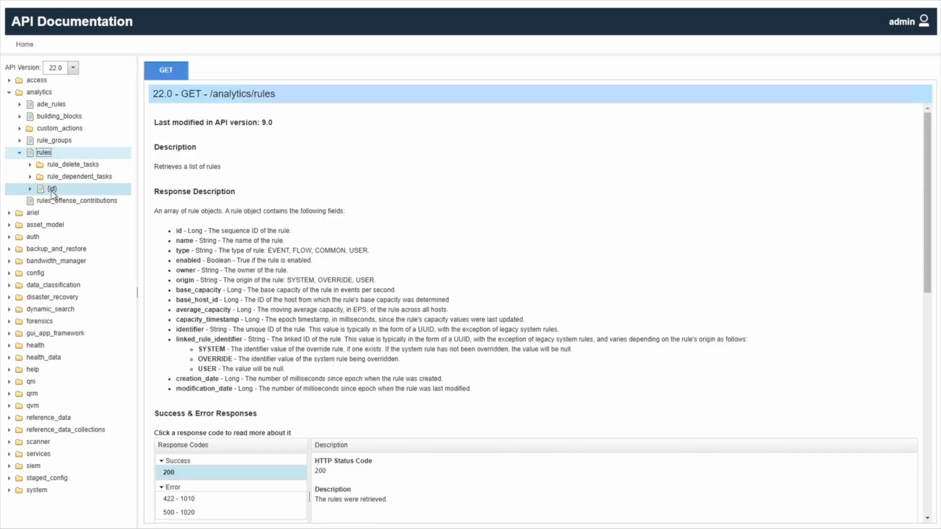
click(53, 190)
Retrieve the rule with id 102243 through the GET request and check its owner in the response
scroll(410, 304, down, 7)
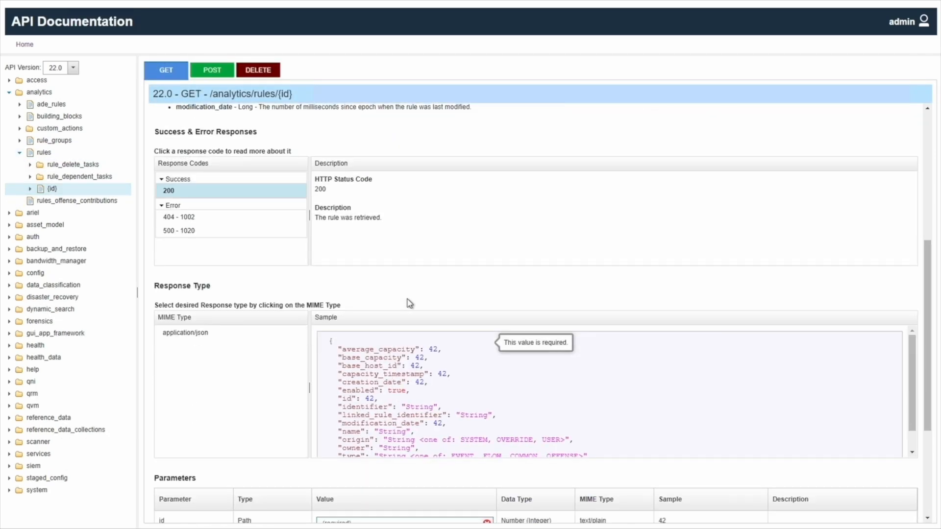
scroll(410, 304, down, 2)
click(356, 387)
text(102243)
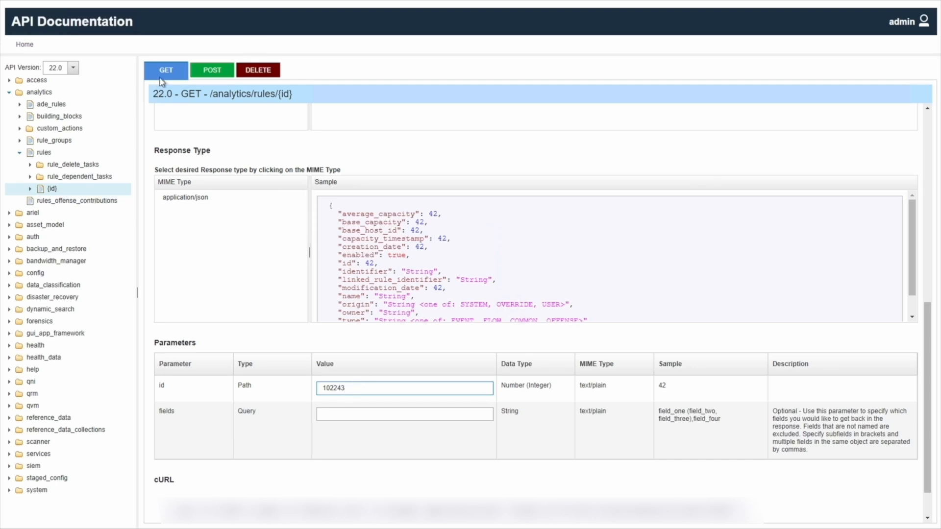
scroll(161, 221, down, 2)
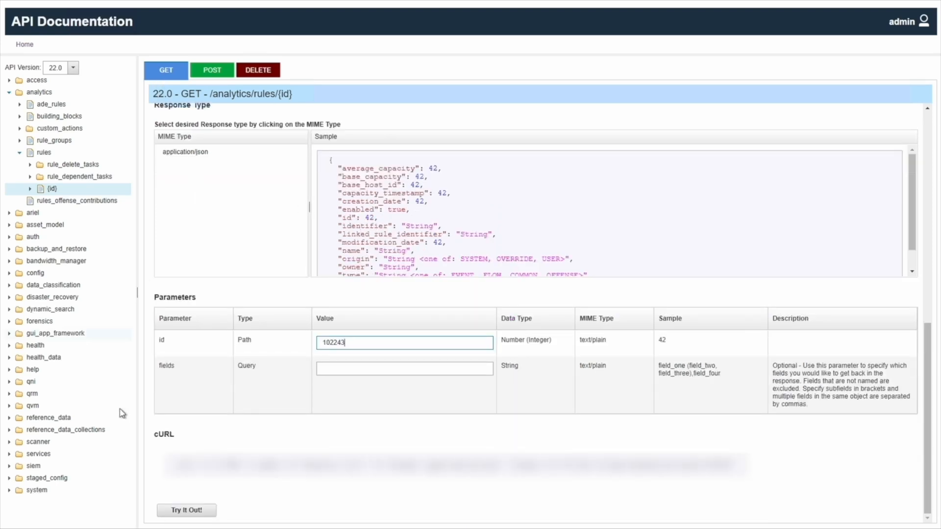
click(178, 510)
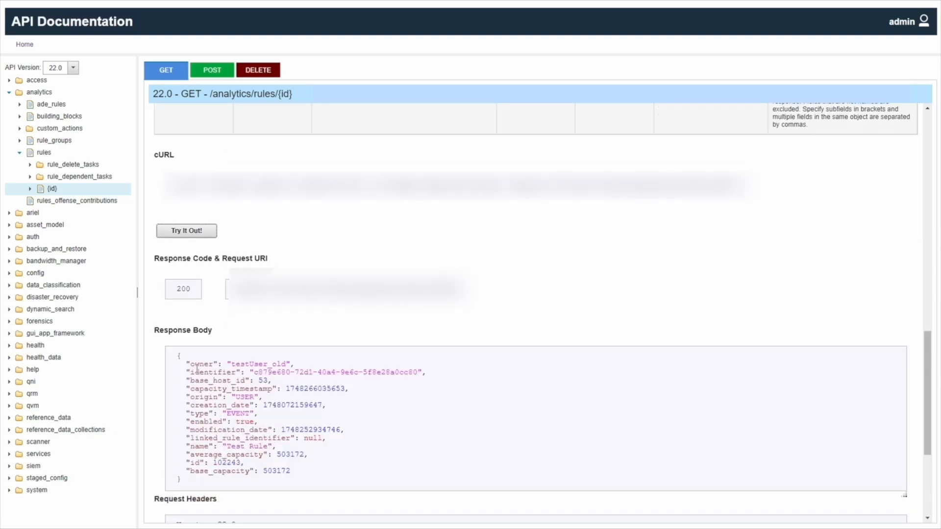
double_click(234, 363)
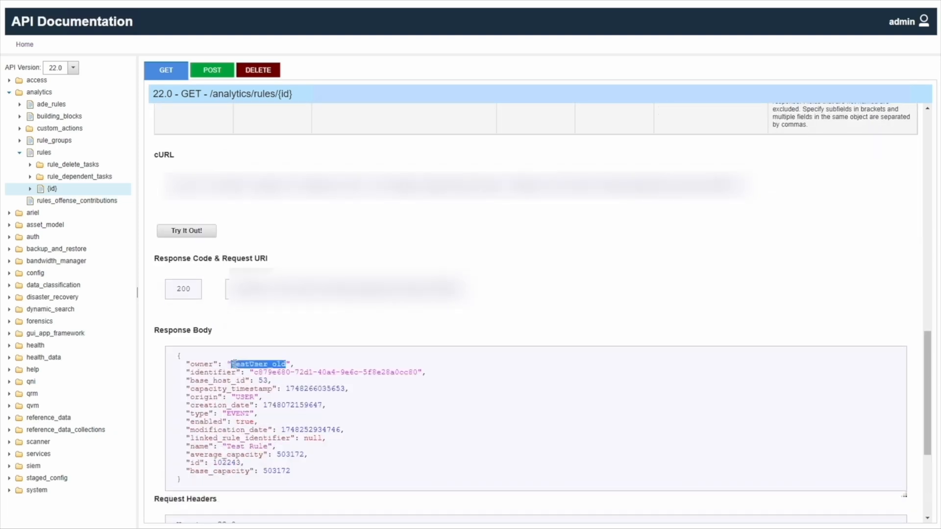
Prepare the POST request for rule id 102243 with the rule body {"owner": "admin"}
click(214, 76)
scroll(338, 313, down, 7)
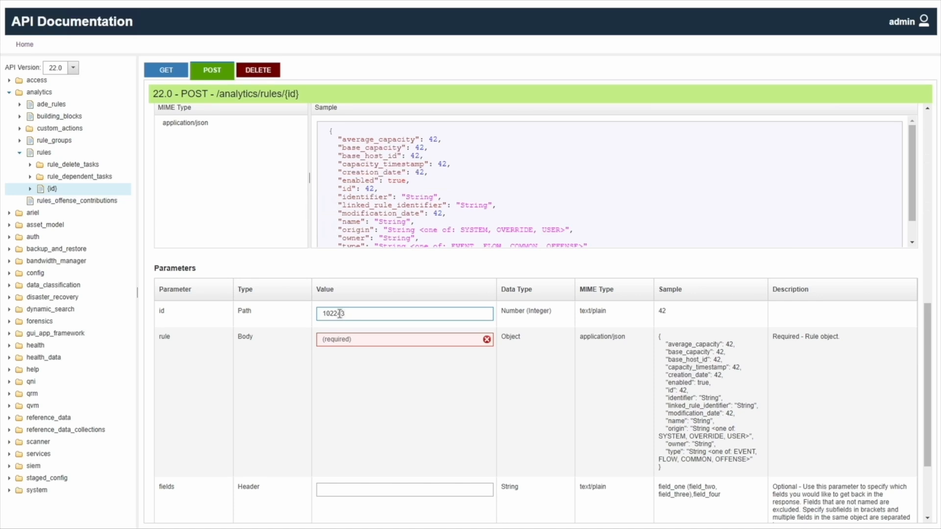
double_click(245, 337)
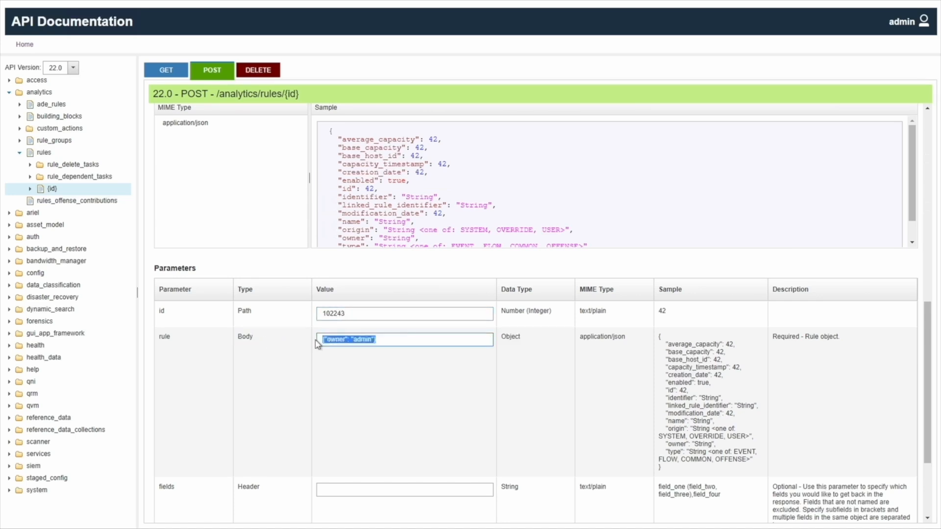
double_click(363, 339)
double_click(335, 340)
click(345, 368)
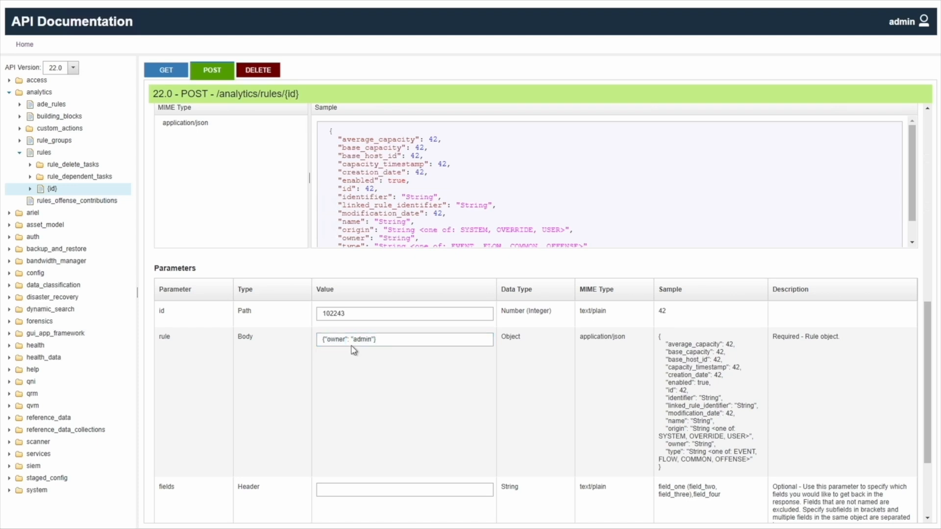
double_click(363, 340)
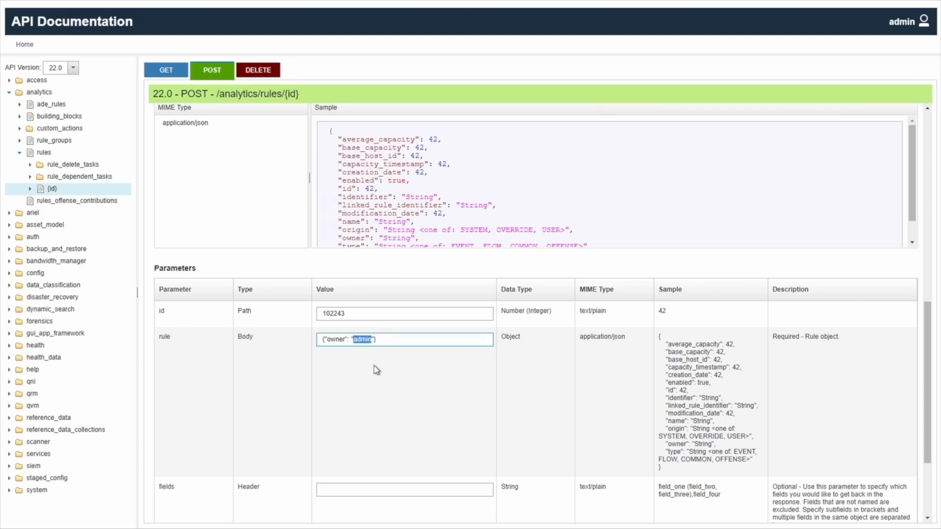
Send the POST request for the rule's ownership change and check the owner in the response body
scroll(251, 434, down, 3)
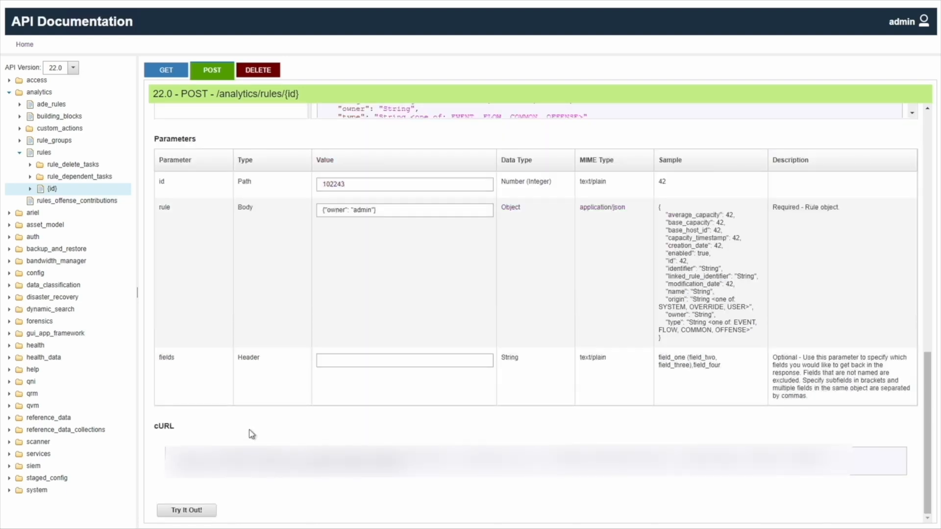
click(192, 513)
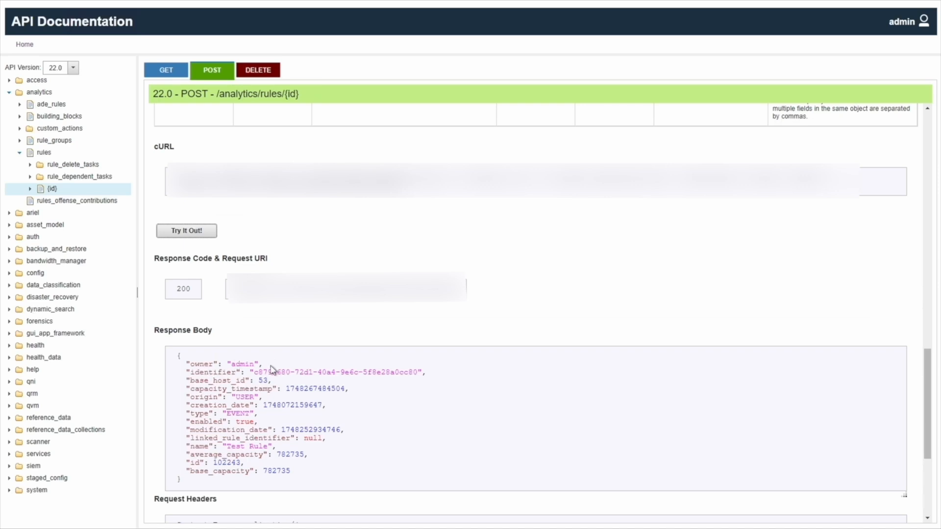
drag(262, 365, 226, 364)
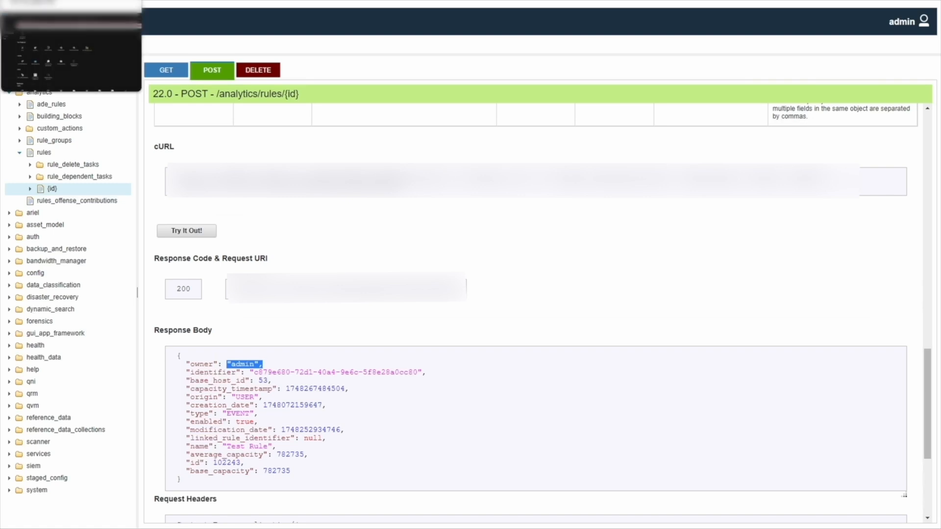
Switch to the QRadar console, delete testUser_old in user management after checking its dependents, and deploy the changes
click(59, 1)
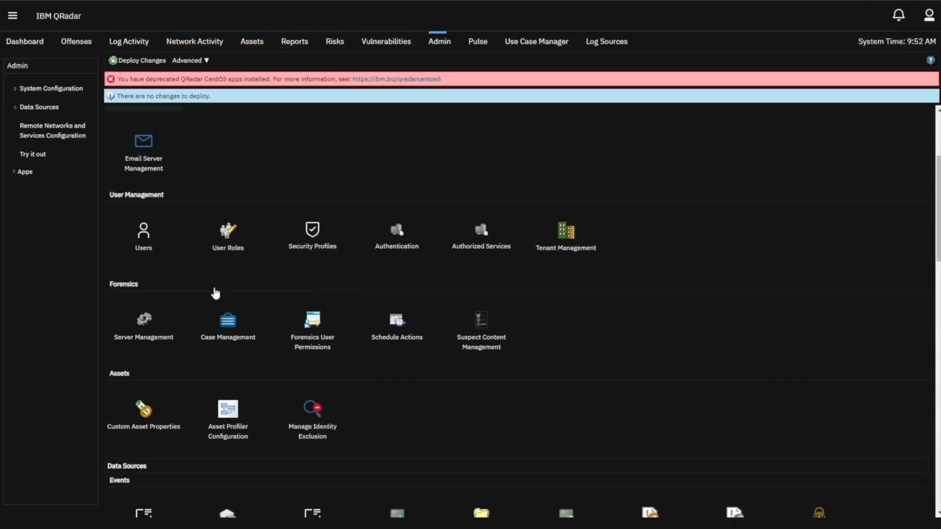
click(145, 231)
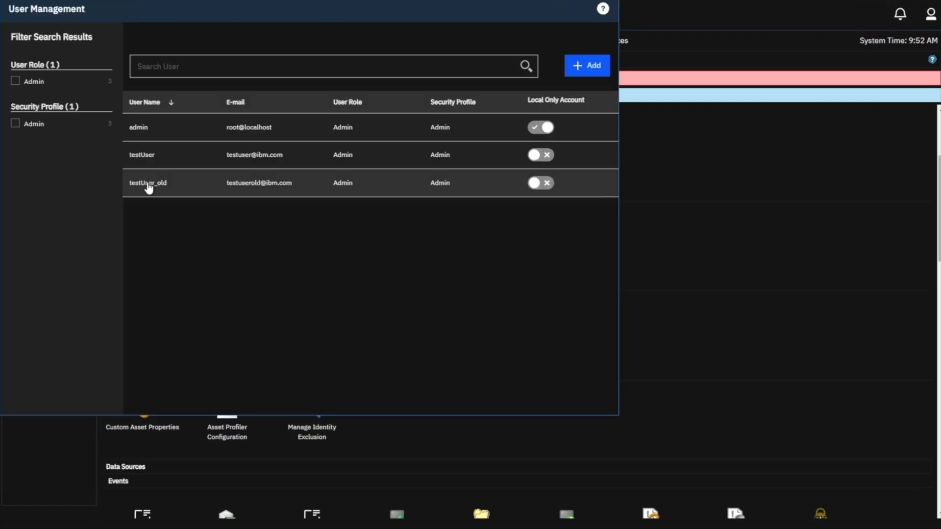
click(147, 183)
click(453, 402)
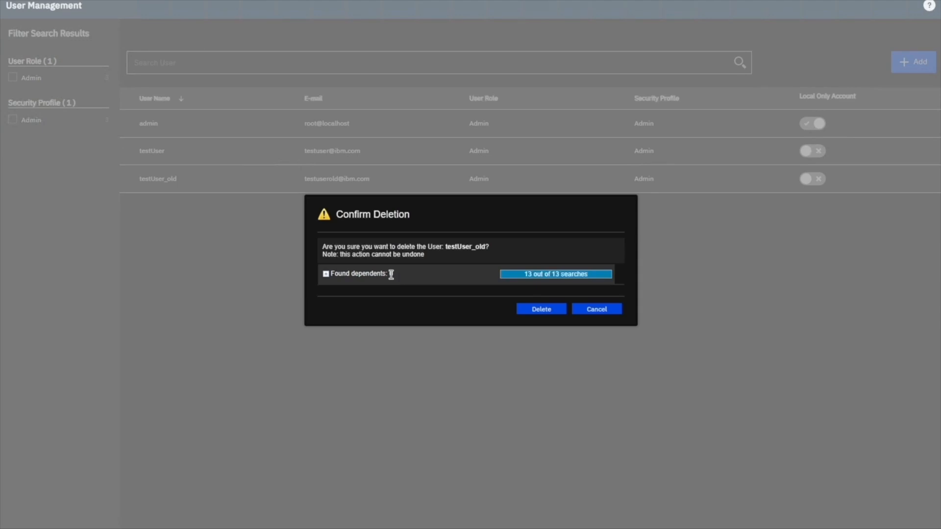
double_click(391, 273)
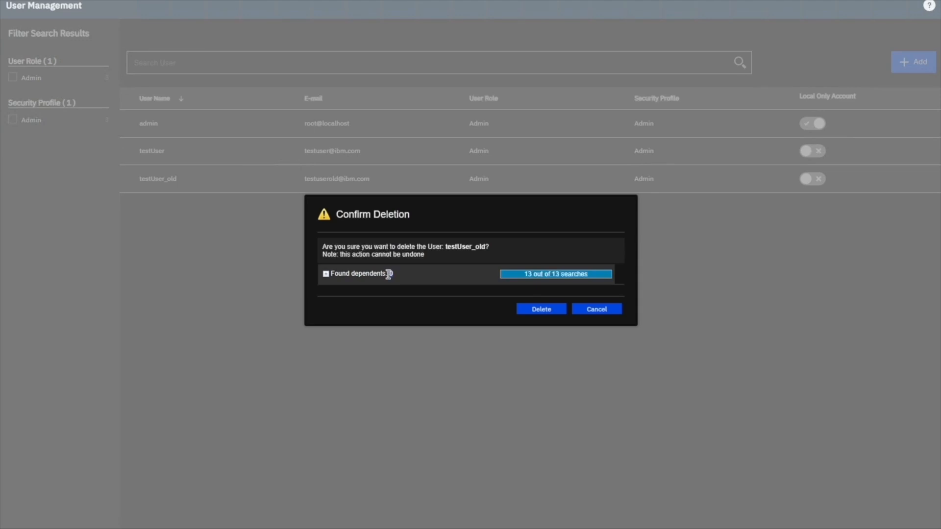
click(542, 309)
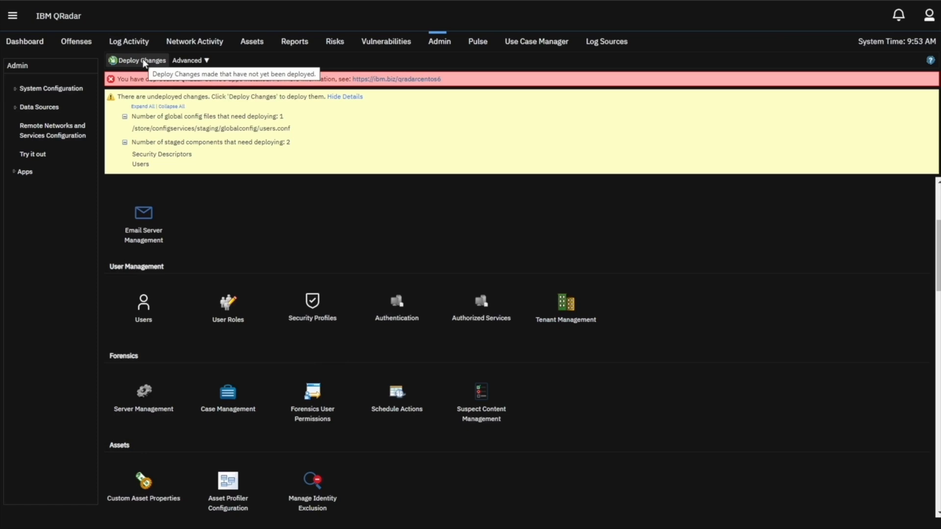
click(143, 59)
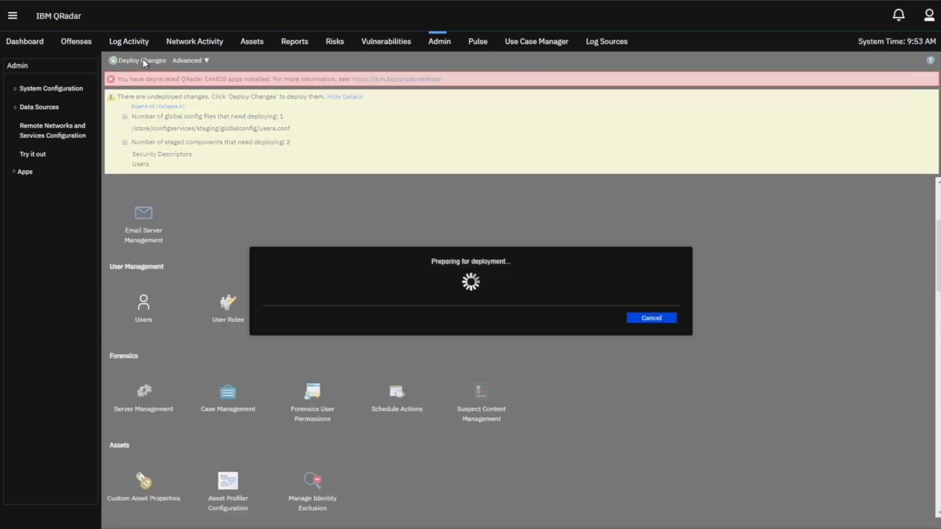